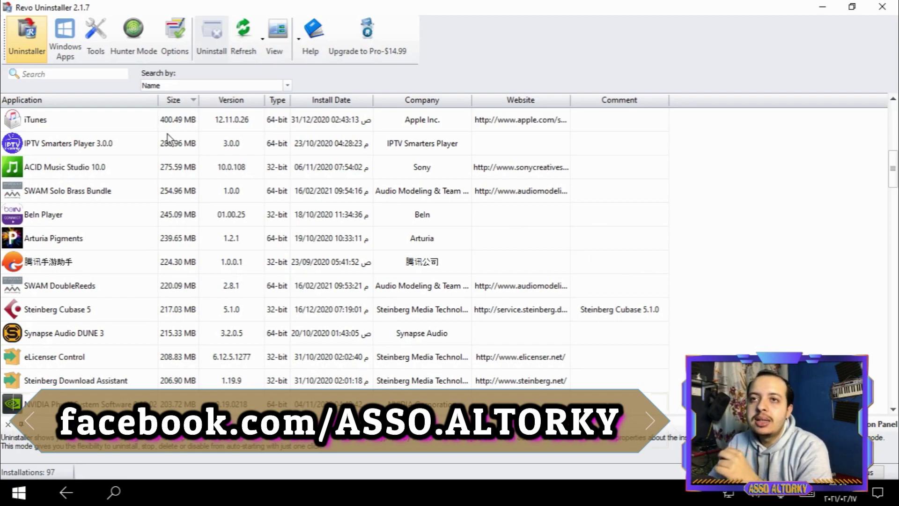
Step: Start uninstalling the 腾讯手游助手 program from the installed applications list, without creating a system restore point
{"action": "left_click", "coordinate": [67, 75]}
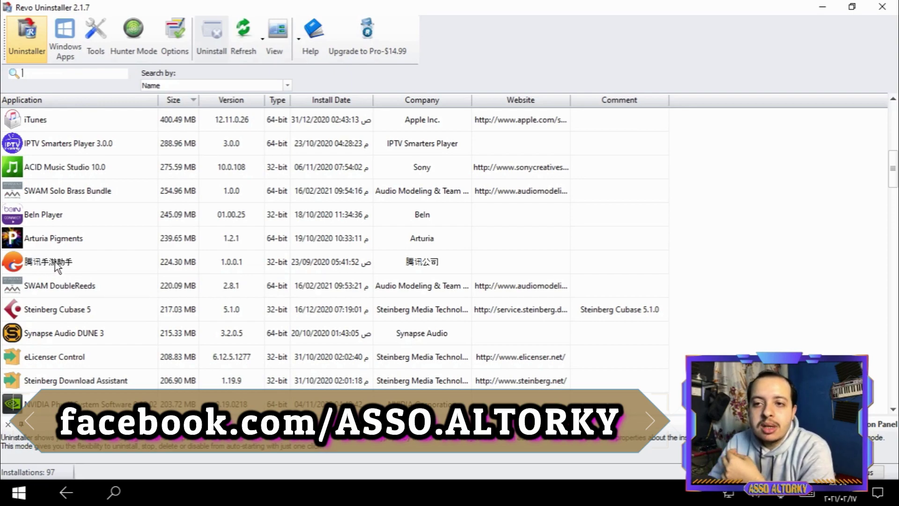
{"action": "left_click", "coordinate": [81, 263]}
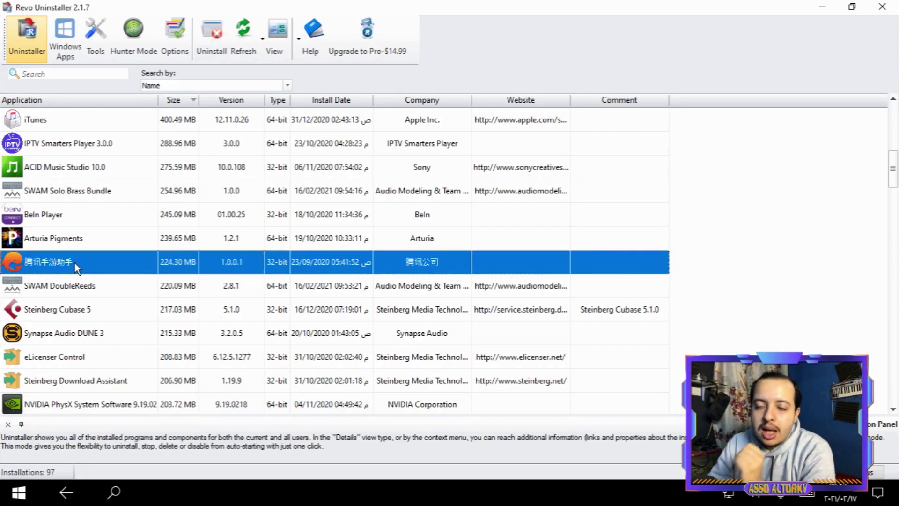
{"action": "right_click", "coordinate": [74, 262]}
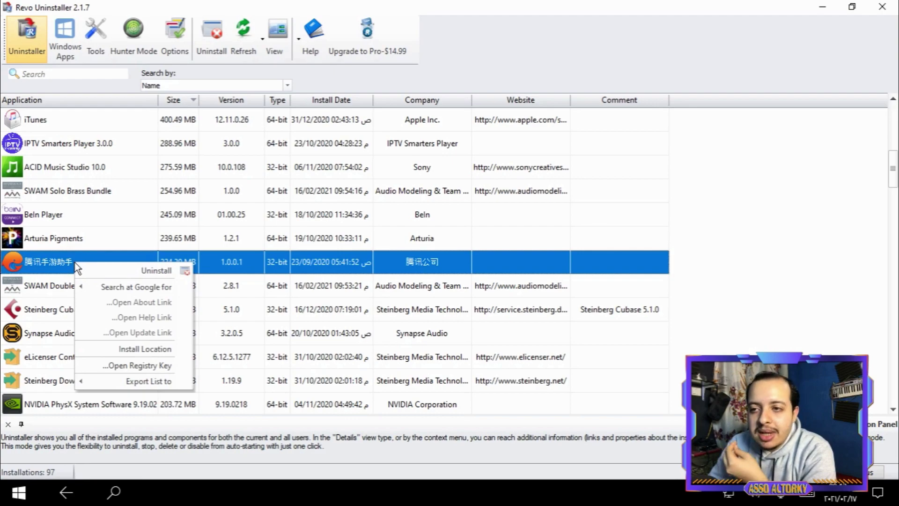
{"action": "left_click", "coordinate": [126, 271]}
{"action": "left_click", "coordinate": [238, 318]}
{"action": "left_click", "coordinate": [586, 364]}
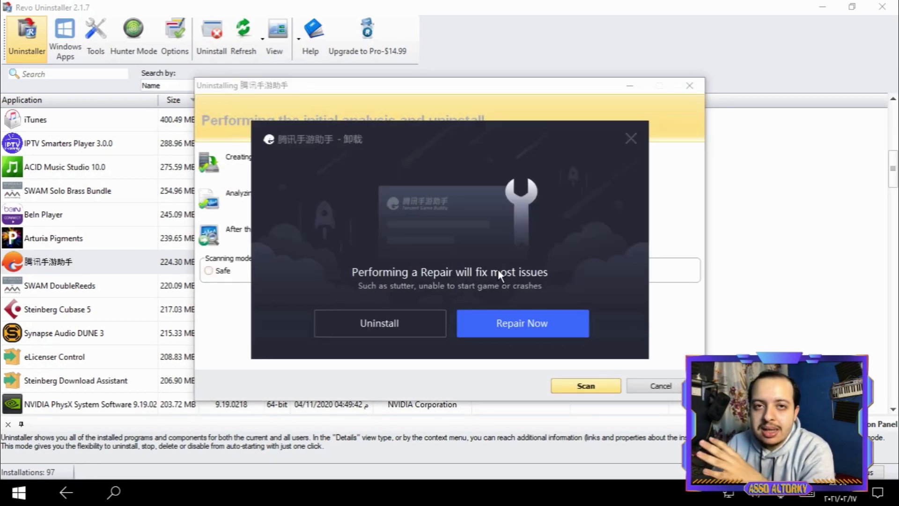
Step: Complete the removal in the program's own uninstaller, choosing uninstall over repair, giving no feedback reason and closing it at the end
{"action": "left_click", "coordinate": [375, 325]}
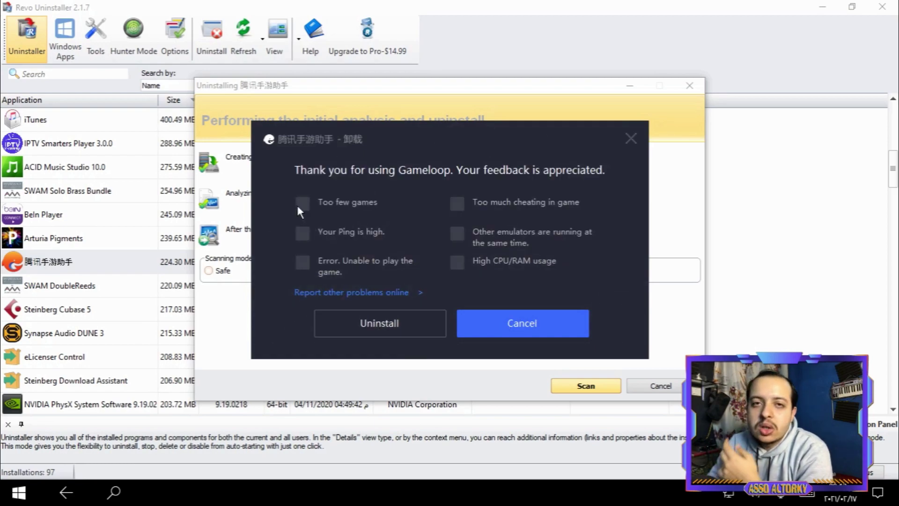
{"action": "left_click", "coordinate": [399, 327]}
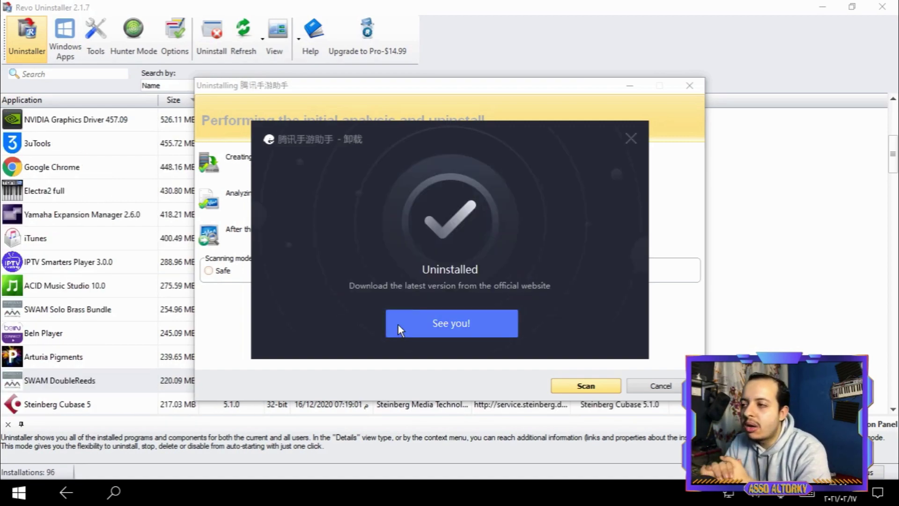
{"action": "left_click", "coordinate": [398, 324]}
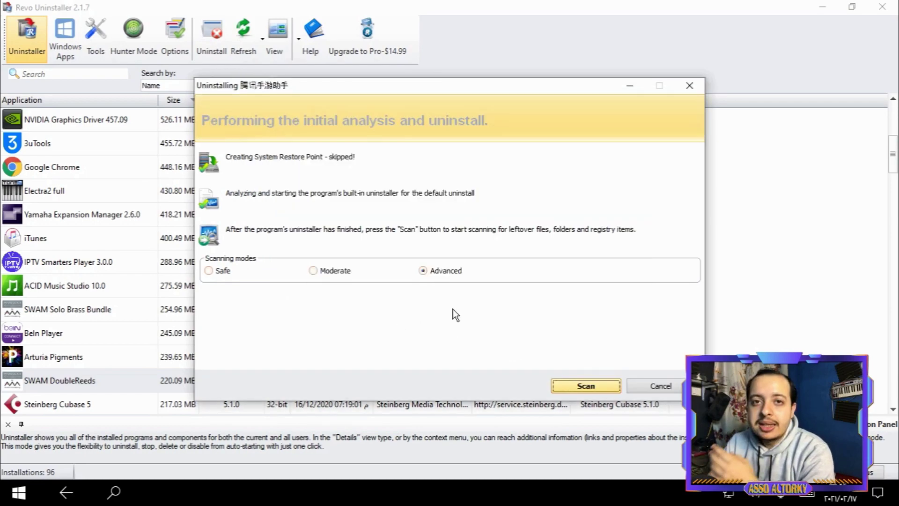
Step: Scan for leftovers in Advanced mode and delete all of the leftover registry items
{"action": "left_click", "coordinate": [603, 389]}
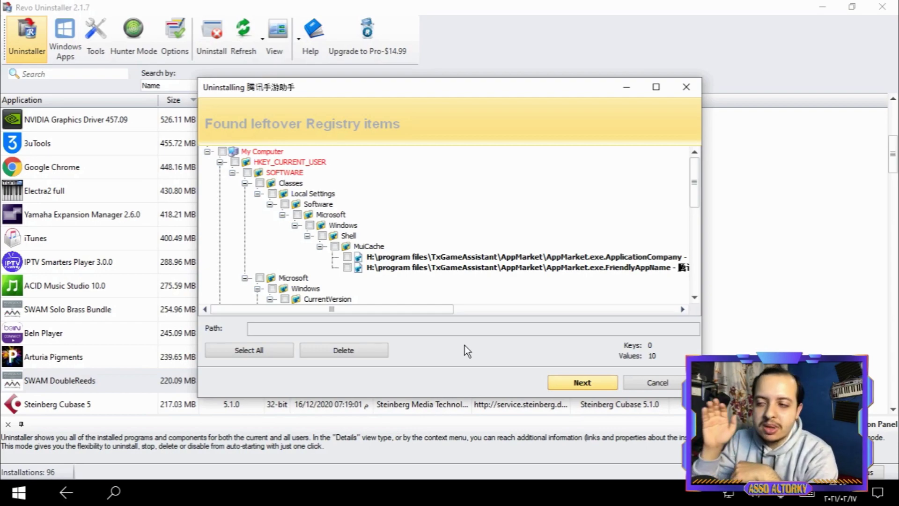
{"action": "left_click", "coordinate": [263, 351]}
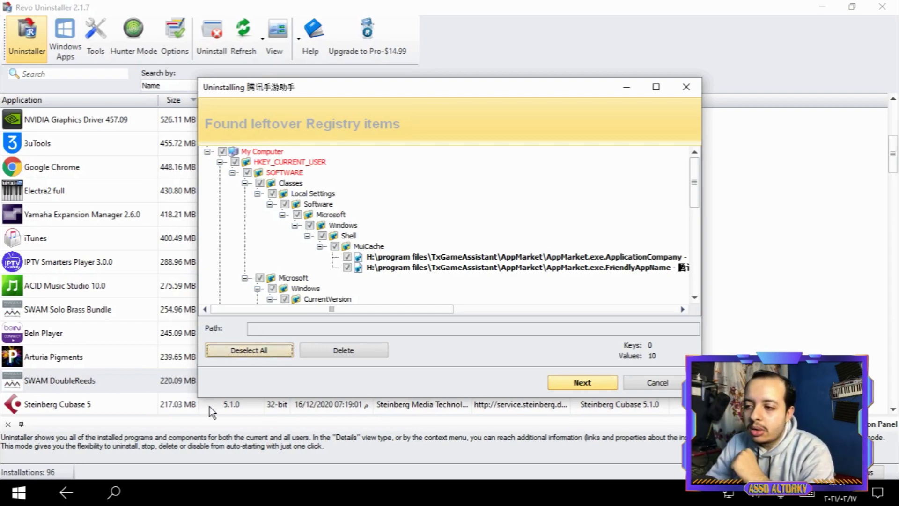
{"action": "left_click", "coordinate": [356, 352]}
{"action": "left_click", "coordinate": [497, 273]}
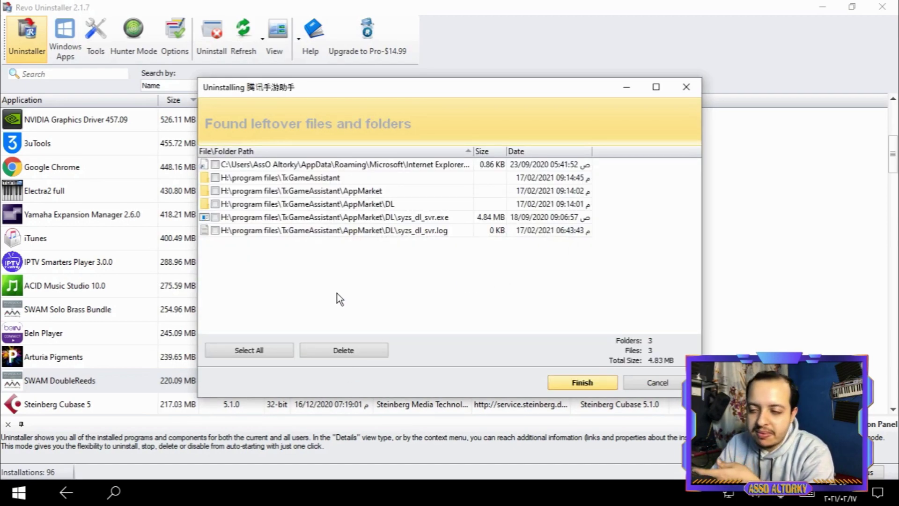
Step: Delete all leftover files and folders that remain from the uninstalled 腾讯手游助手 program
{"action": "left_click", "coordinate": [258, 349]}
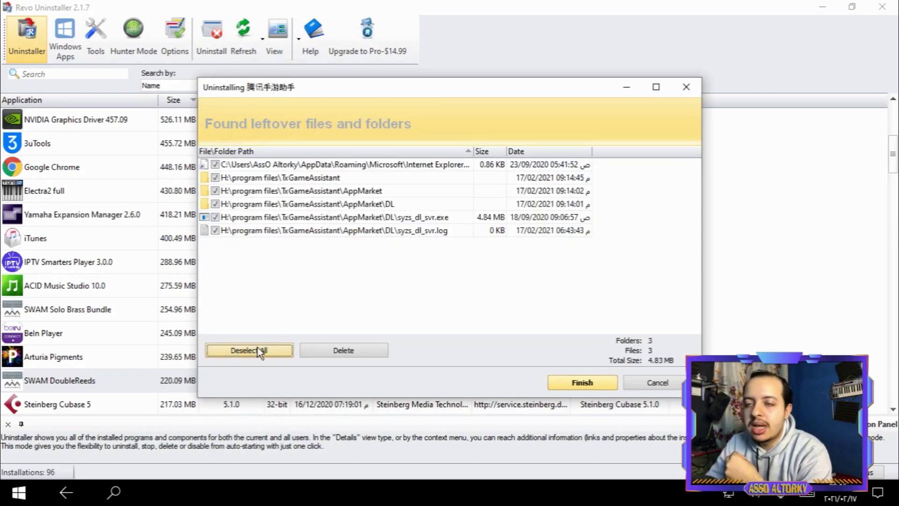
{"action": "left_click", "coordinate": [339, 351]}
{"action": "left_click", "coordinate": [485, 274]}
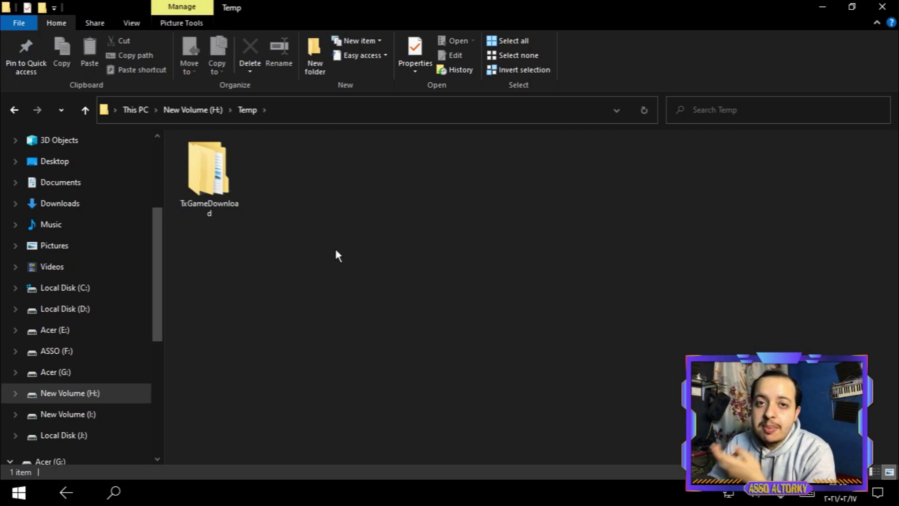
Step: In File Explorer, browse the MobileGamePCShared folder inside TxGameDownload in the Temp folder on New Volume (H:)
{"action": "mouse_move", "coordinate": [227, 187]}
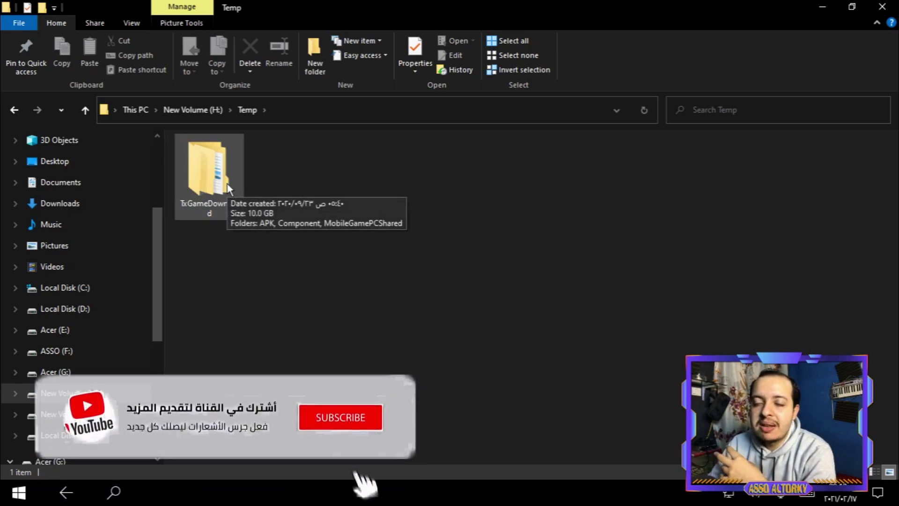
{"action": "double_click", "coordinate": [226, 184]}
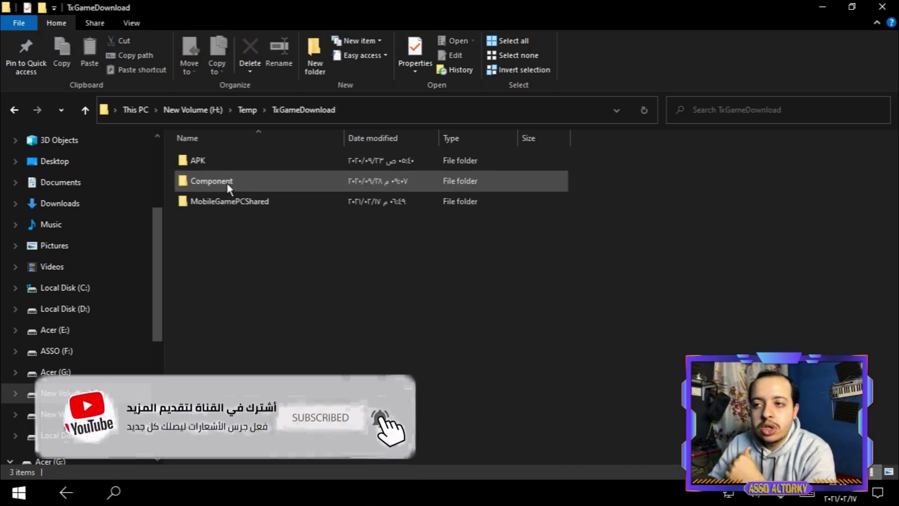
{"action": "mouse_move", "coordinate": [239, 205]}
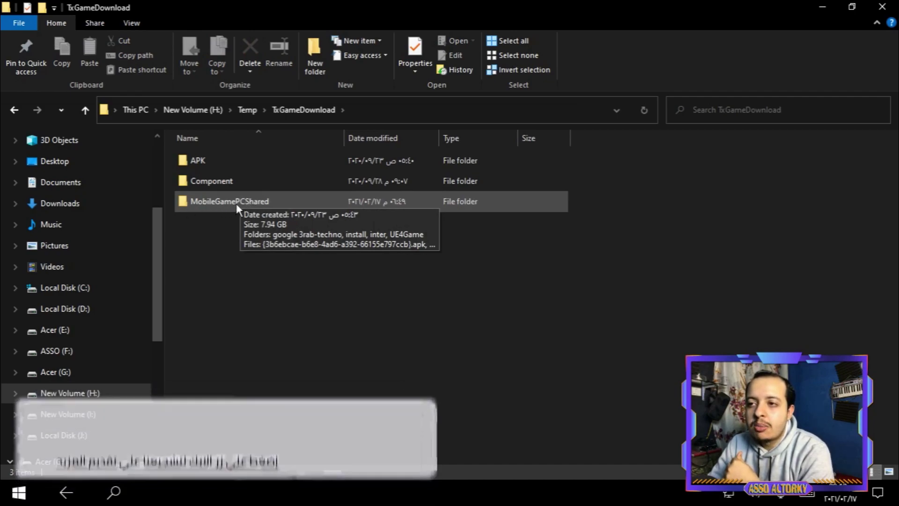
{"action": "double_click", "coordinate": [237, 202]}
{"action": "scroll", "coordinate": [353, 310], "scroll_direction": "down", "scroll_amount": 1}
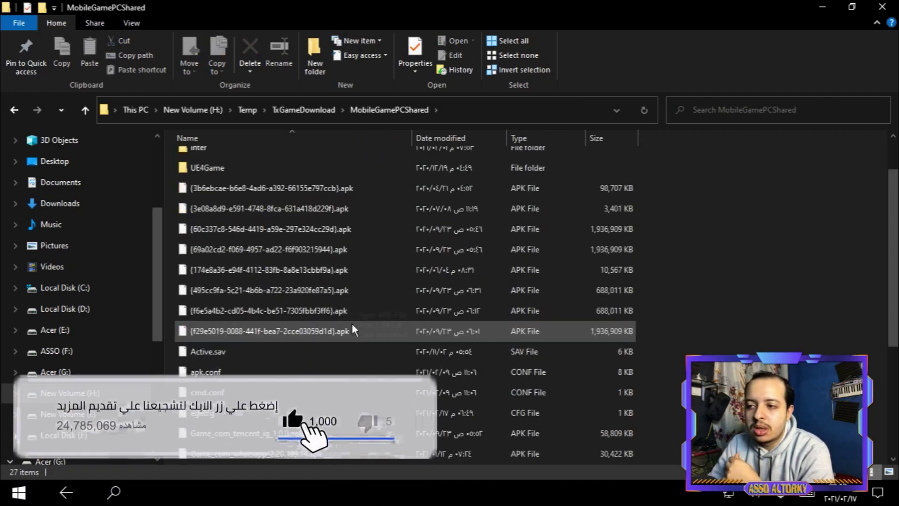
{"action": "mouse_move", "coordinate": [295, 307]}
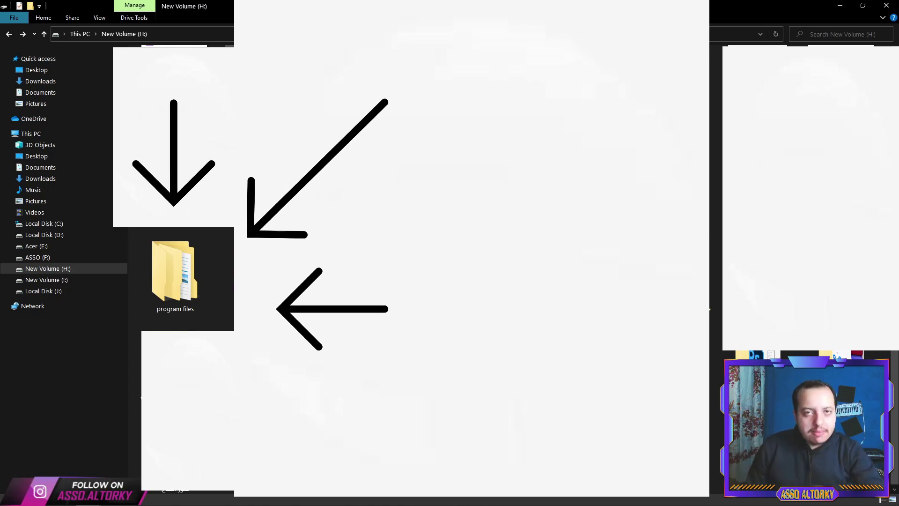
Step: Open the txgameassistant folder inside program files on New Volume (H:) to examine its subfolders
{"action": "double_click", "coordinate": [184, 282]}
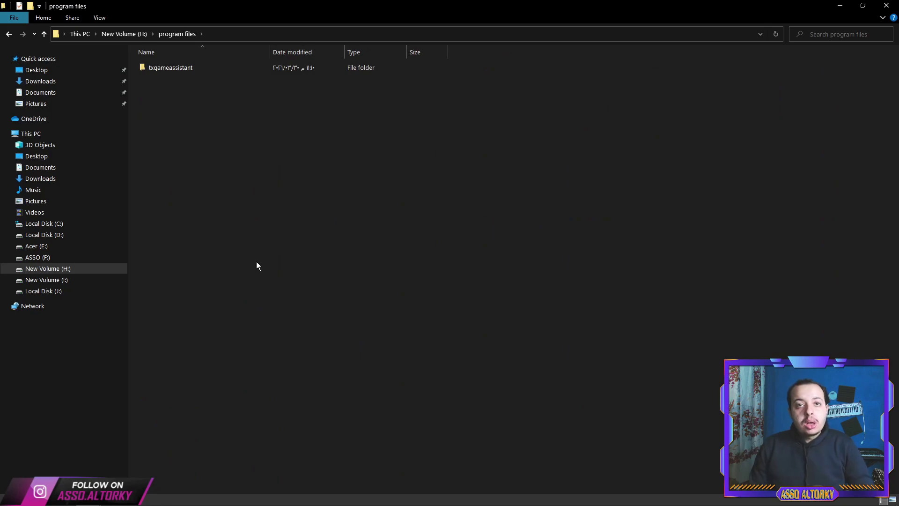
{"action": "double_click", "coordinate": [165, 71]}
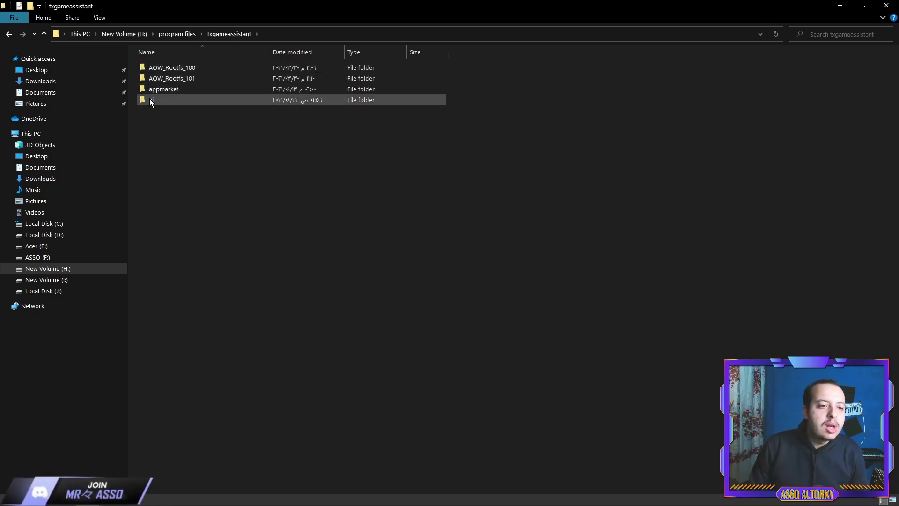
{"action": "left_click_drag", "start_coordinate": [476, 68], "coordinate": [438, 74]}
{"action": "left_click", "coordinate": [493, 195]}
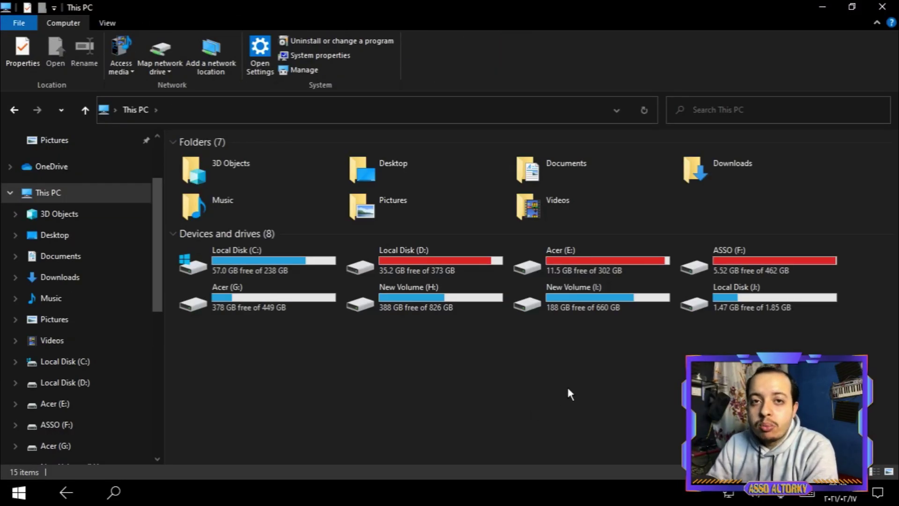
Step: Search the whole of This PC for TesSafe
{"action": "left_click", "coordinate": [740, 109]}
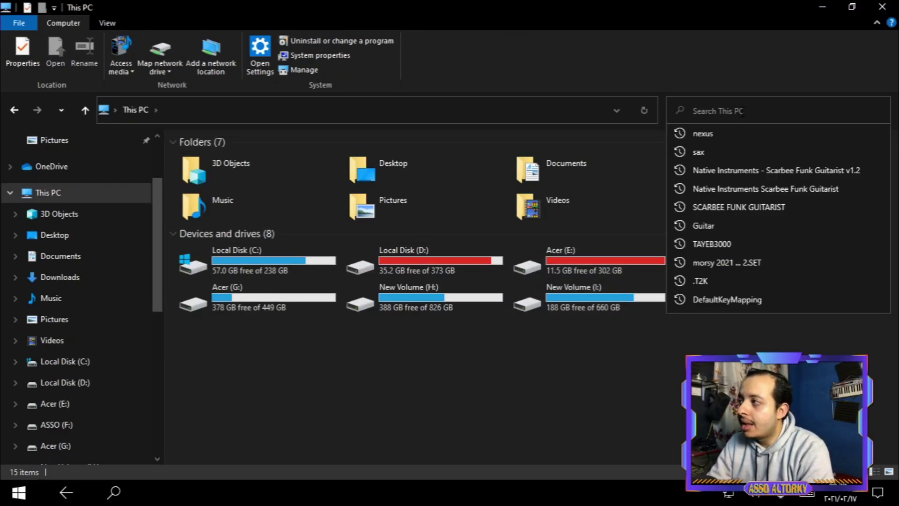
{"action": "type", "text": "TesSafe"}
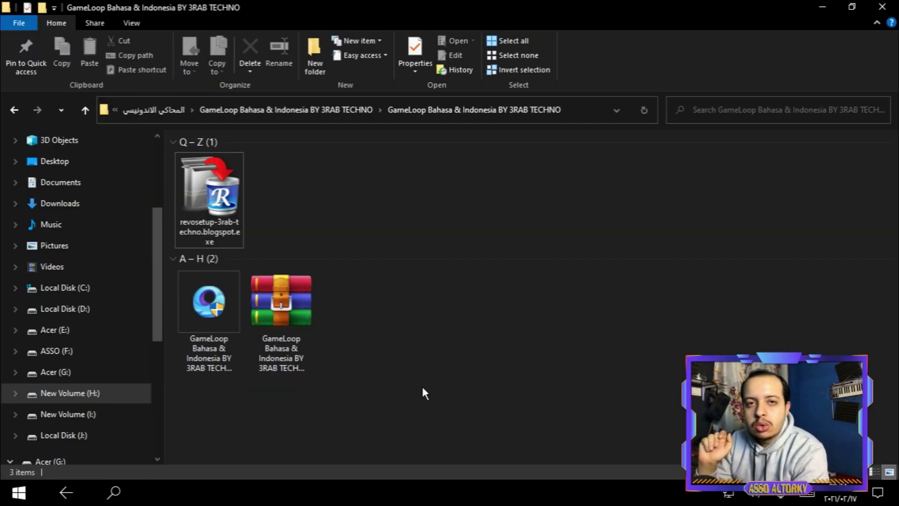
Step: Open the AppData folder through the Run dialog by entering appdata
{"action": "key", "text": "super+r"}
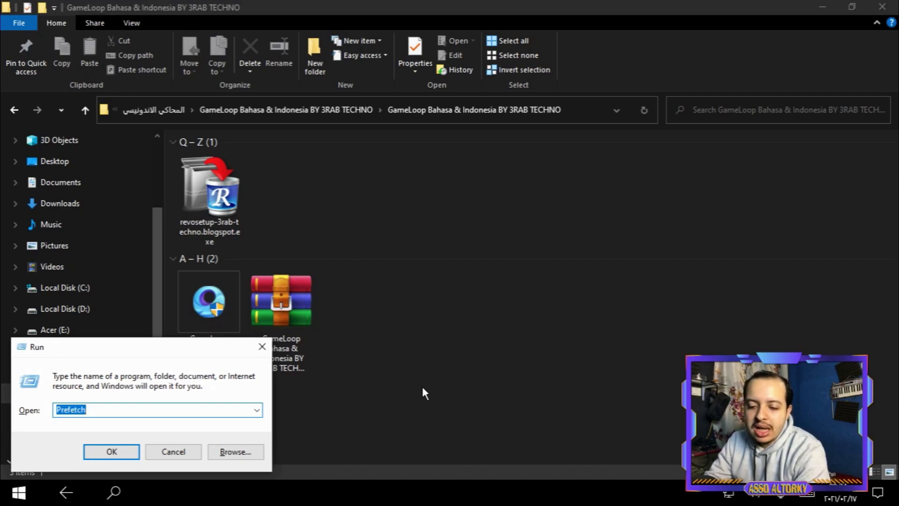
{"action": "type", "text": "appdata"}
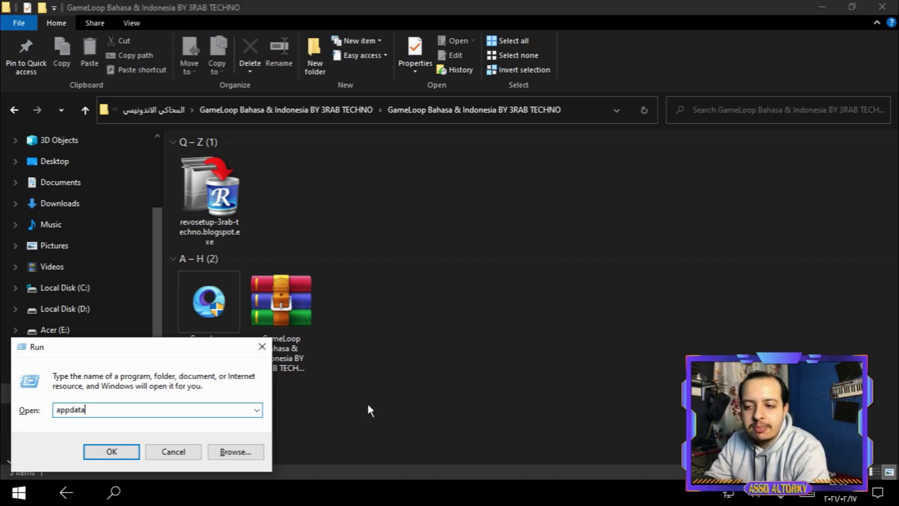
{"action": "left_click", "coordinate": [112, 452]}
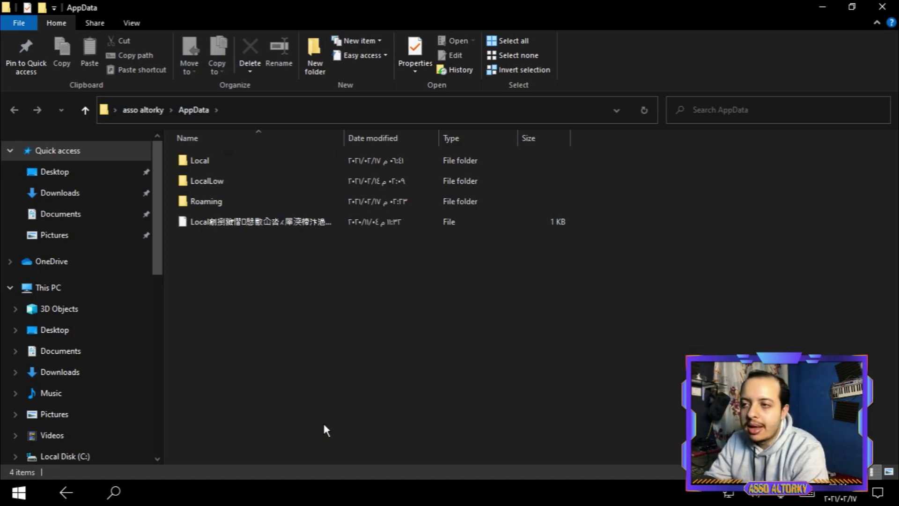
Step: Permanently delete the stray file in AppData whose name starts with Local followed by garbled characters
{"action": "left_click", "coordinate": [228, 223]}
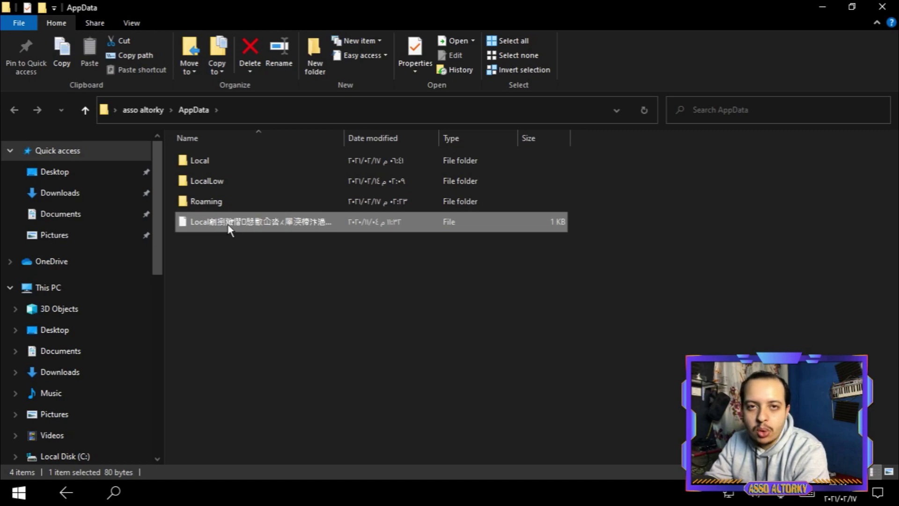
{"action": "key", "text": "shift+Delete"}
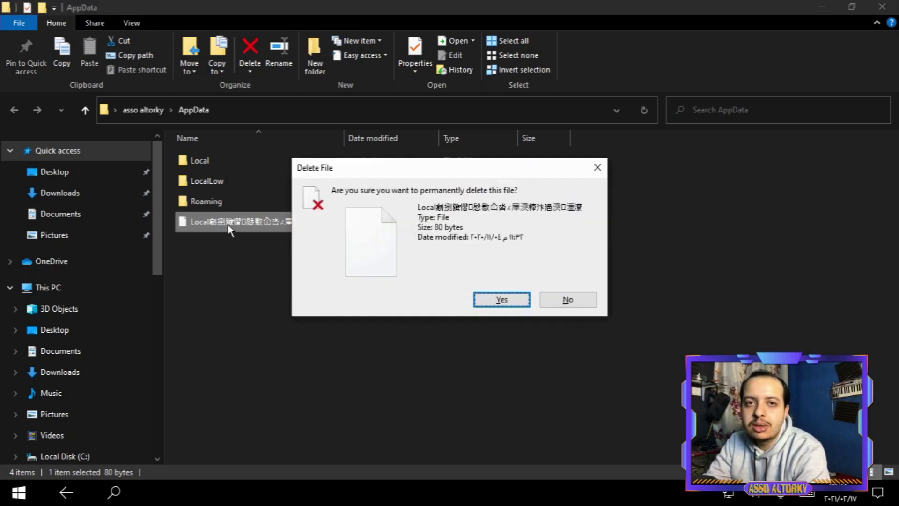
{"action": "key", "text": "Return"}
{"action": "left_click_drag", "start_coordinate": [292, 323], "coordinate": [276, 293]}
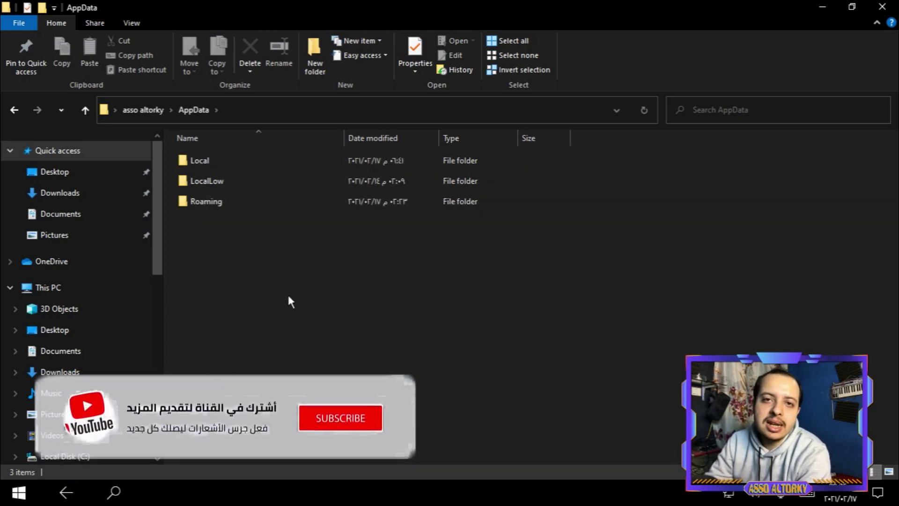
Step: Permanently delete the Tencent folder from the Local folder of AppData
{"action": "double_click", "coordinate": [211, 163]}
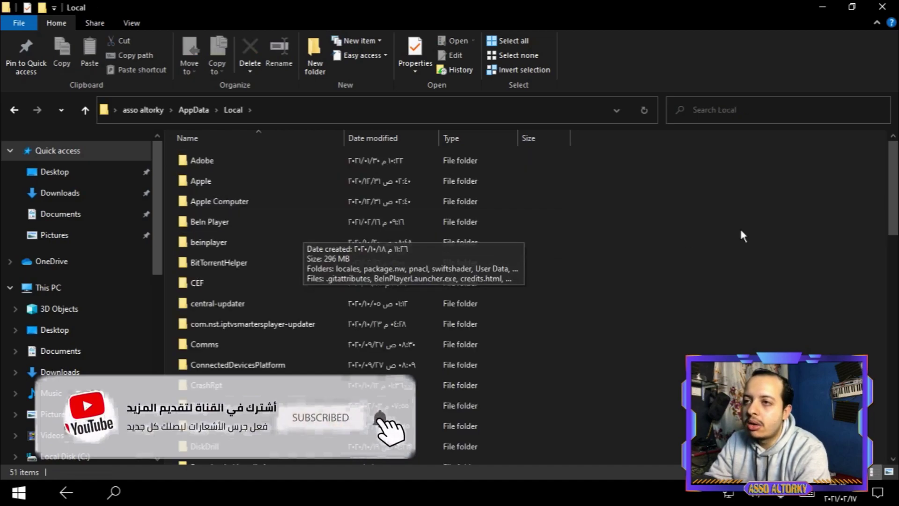
{"action": "left_click_drag", "start_coordinate": [893, 188], "coordinate": [893, 389]}
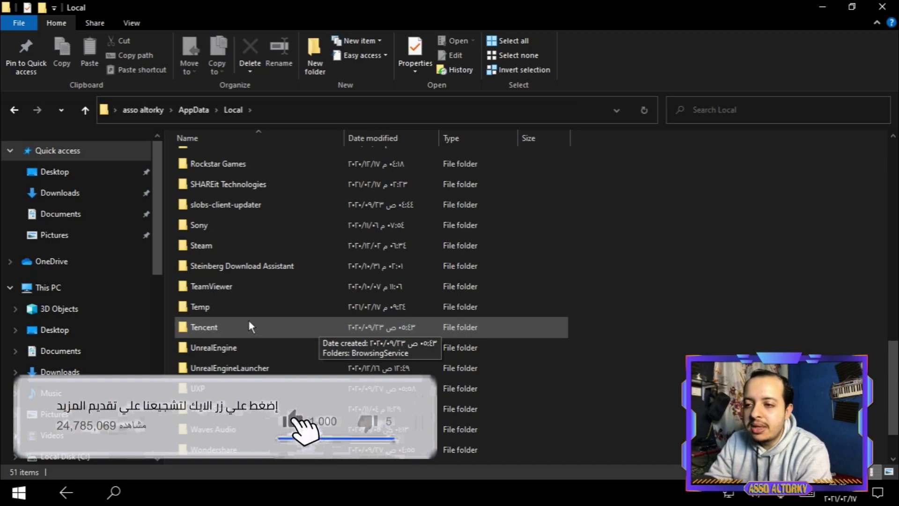
{"action": "left_click", "coordinate": [237, 327]}
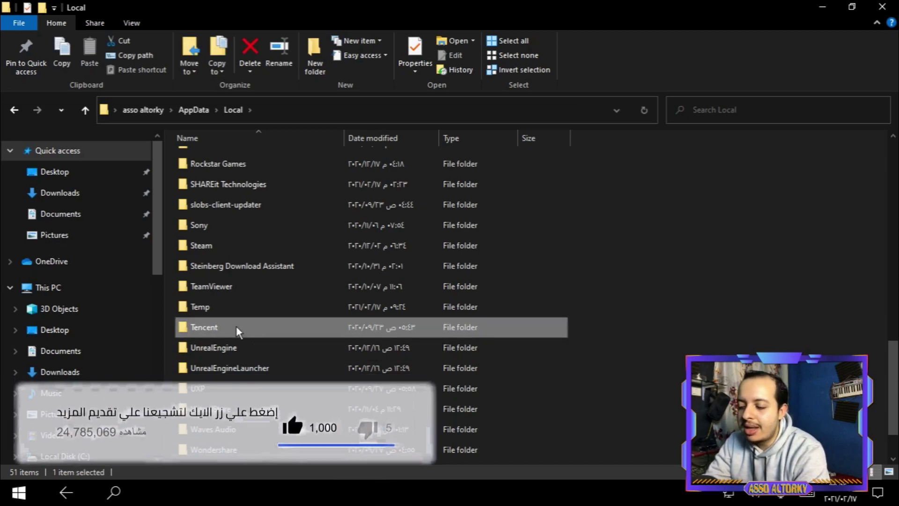
{"action": "key", "text": "shift+Delete"}
{"action": "key", "text": "Return"}
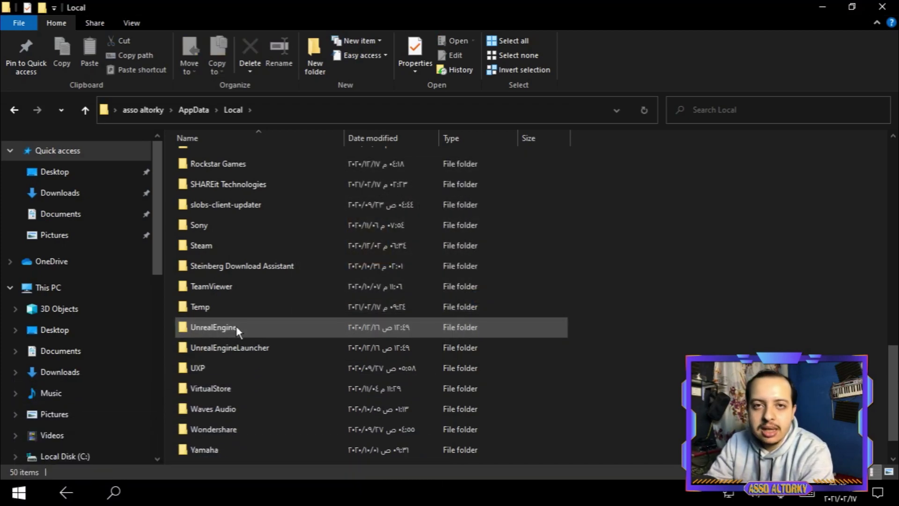
Step: Check the LocalLow folder of AppData for Tencent leftovers and return to AppData
{"action": "key", "text": "alt+Left"}
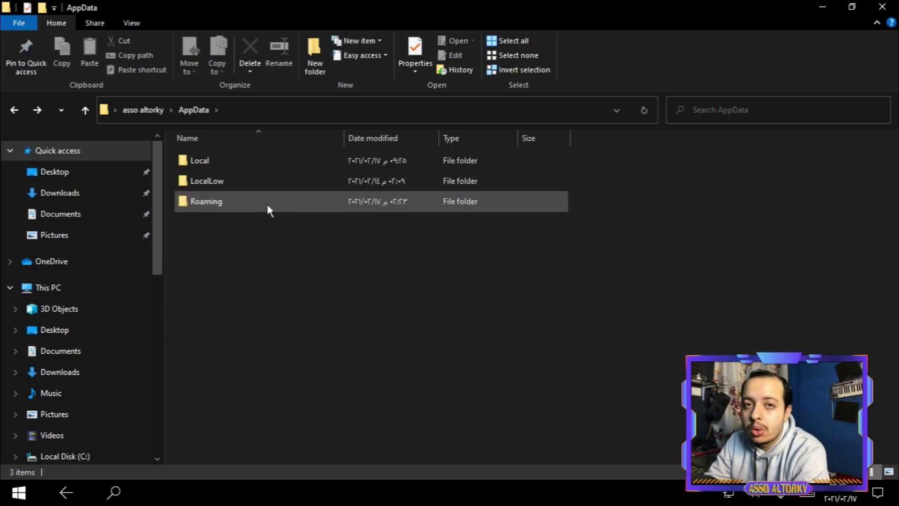
{"action": "double_click", "coordinate": [253, 181]}
{"action": "key", "text": "alt+Left"}
Step: Permanently delete the Tencent folder from the Roaming folder of AppData and refresh the folder
{"action": "double_click", "coordinate": [240, 204]}
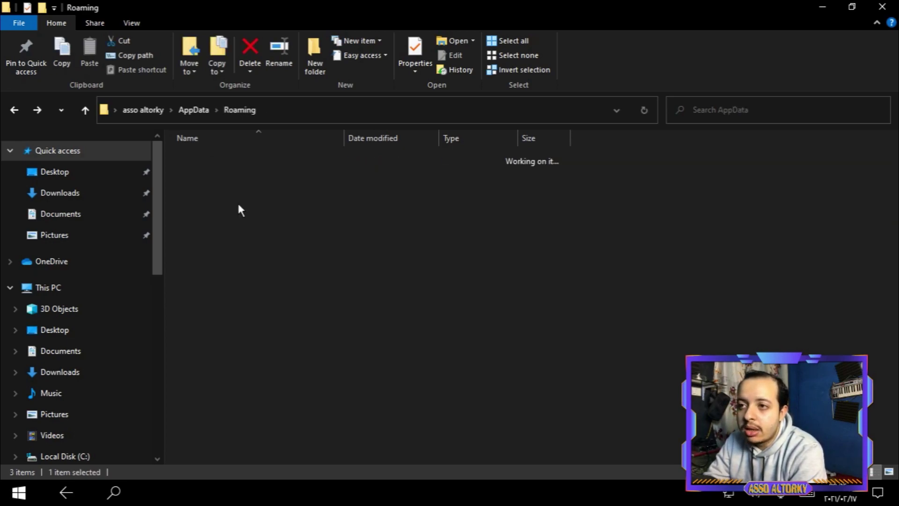
{"action": "left_click_drag", "start_coordinate": [893, 192], "coordinate": [893, 384]}
{"action": "left_click", "coordinate": [375, 228]}
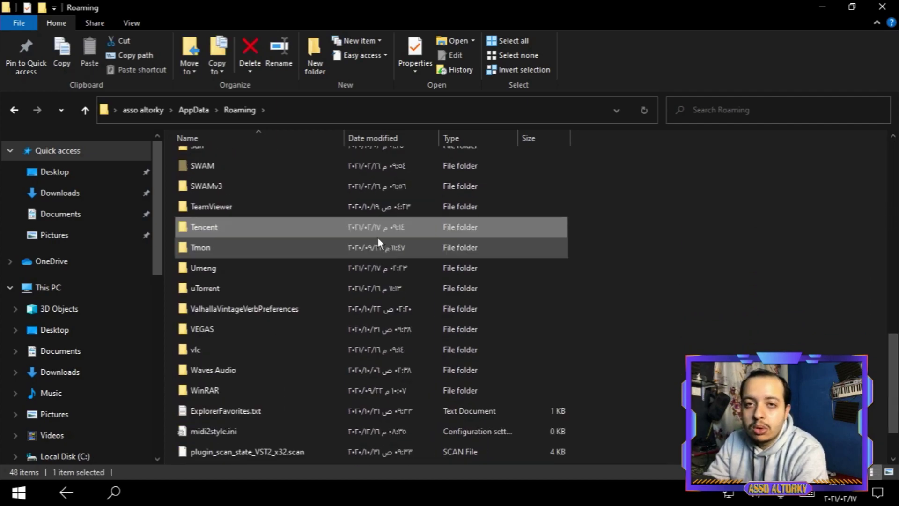
{"action": "key", "text": "shift+Delete"}
{"action": "key", "text": "Escape"}
{"action": "key", "text": "F5"}
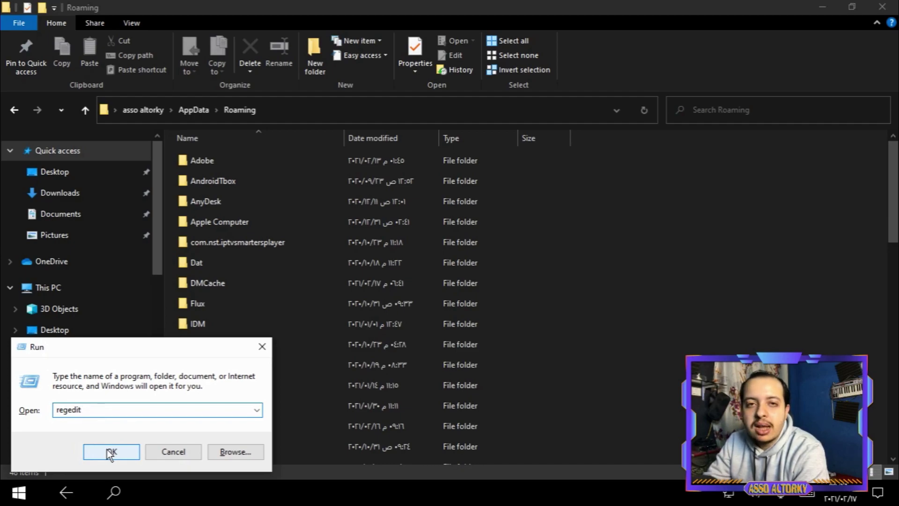
Step: Open the Registry Editor by running regedit and expand the SOFTWARE key under HKEY_CURRENT_USER
{"action": "left_click", "coordinate": [110, 452]}
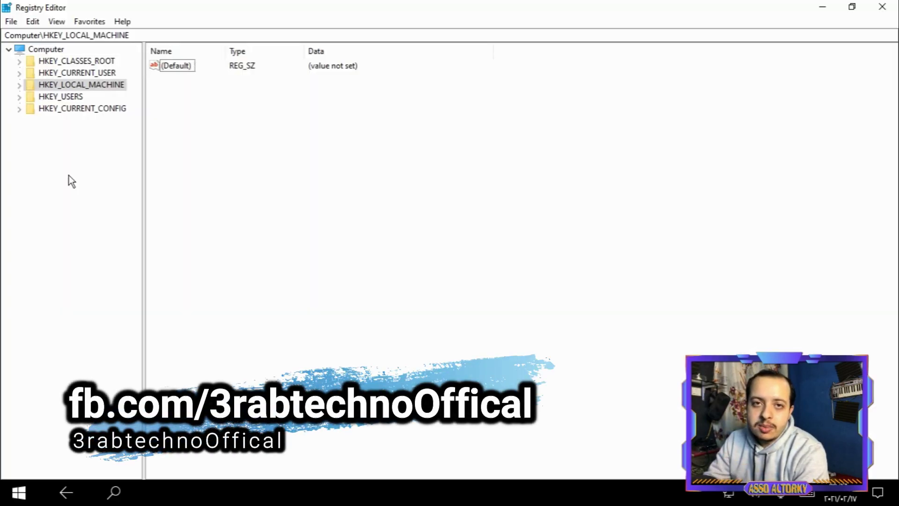
{"action": "left_click", "coordinate": [19, 73]}
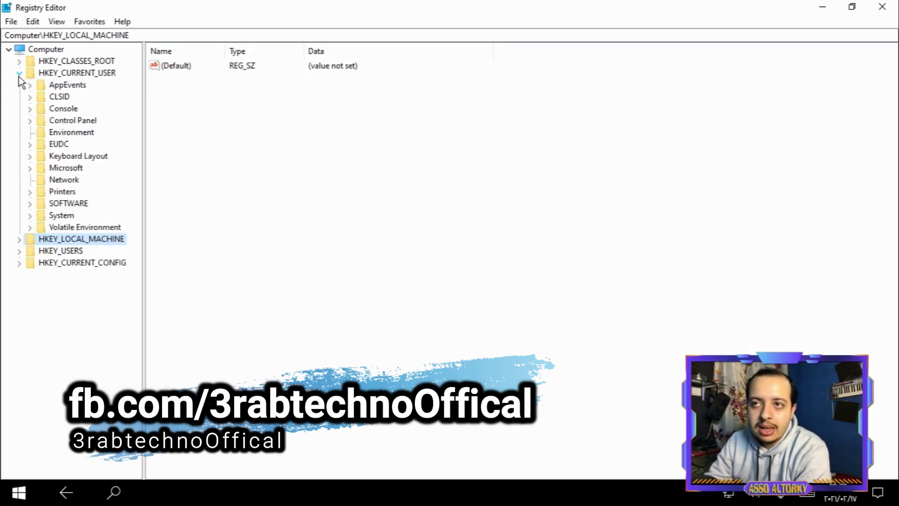
{"action": "left_click", "coordinate": [30, 203]}
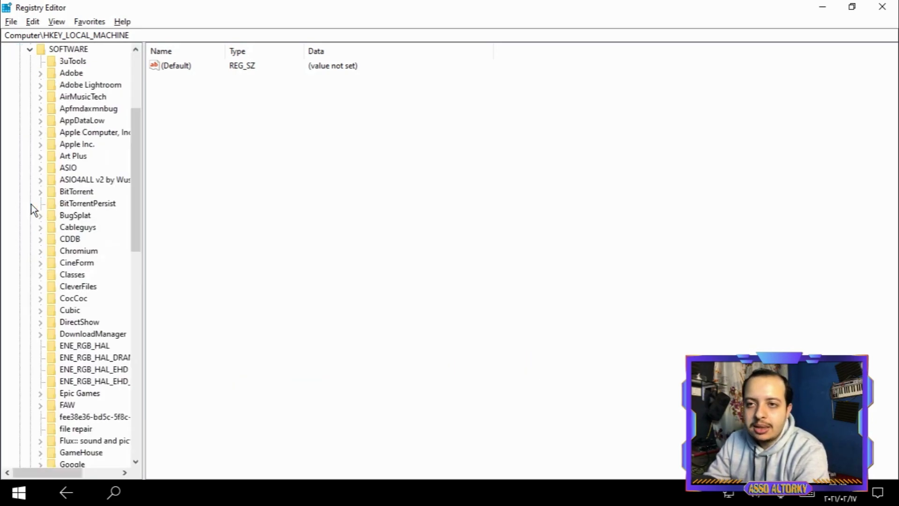
Step: Permanently delete the Tencent key and its subkeys from HKEY_CURRENT_USER\SOFTWARE
{"action": "left_click_drag", "start_coordinate": [139, 175], "coordinate": [141, 230]}
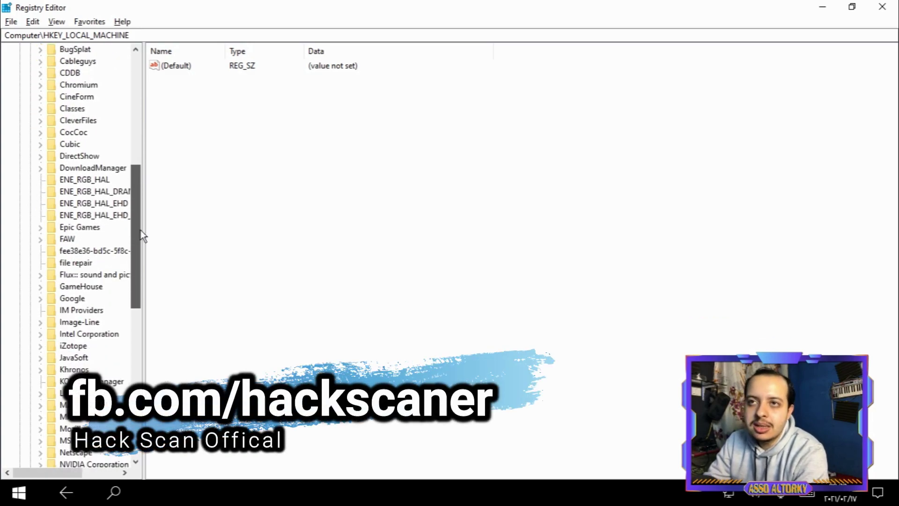
{"action": "left_click_drag", "start_coordinate": [141, 230], "coordinate": [141, 356]}
{"action": "left_click", "coordinate": [75, 311]}
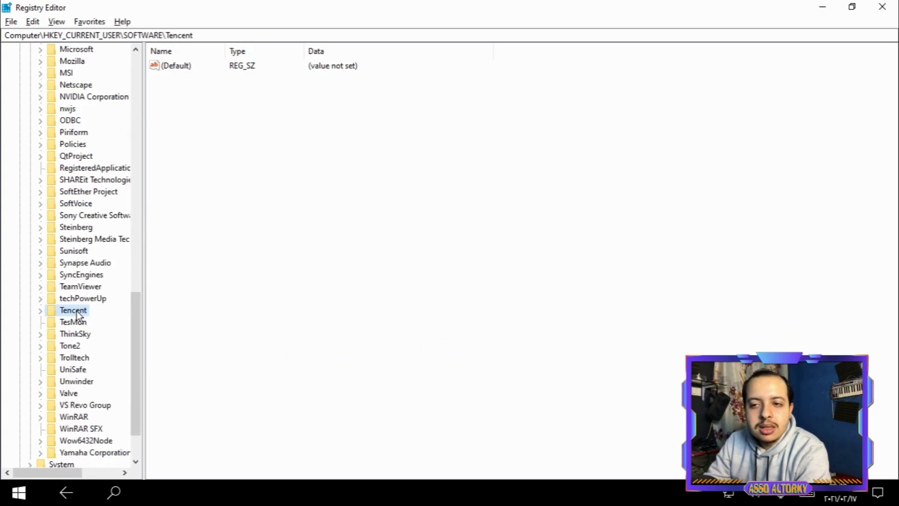
{"action": "right_click", "coordinate": [77, 311]}
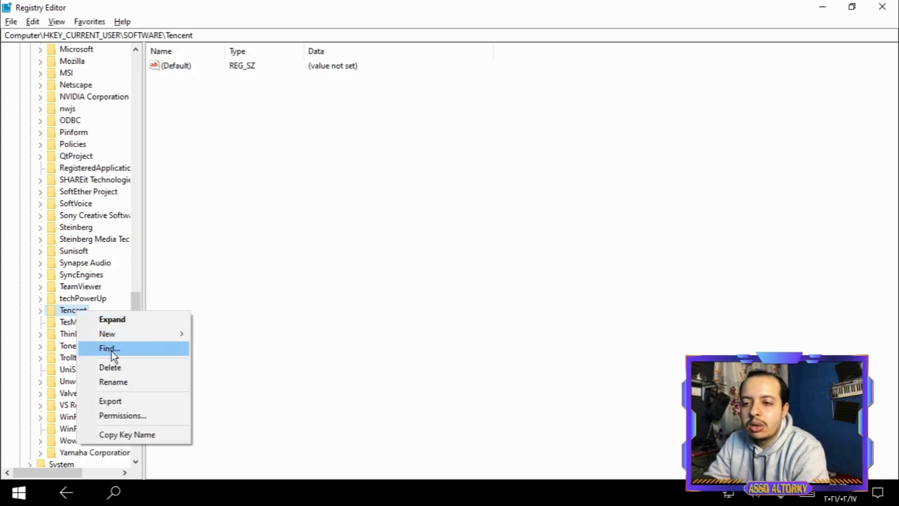
{"action": "left_click", "coordinate": [134, 368]}
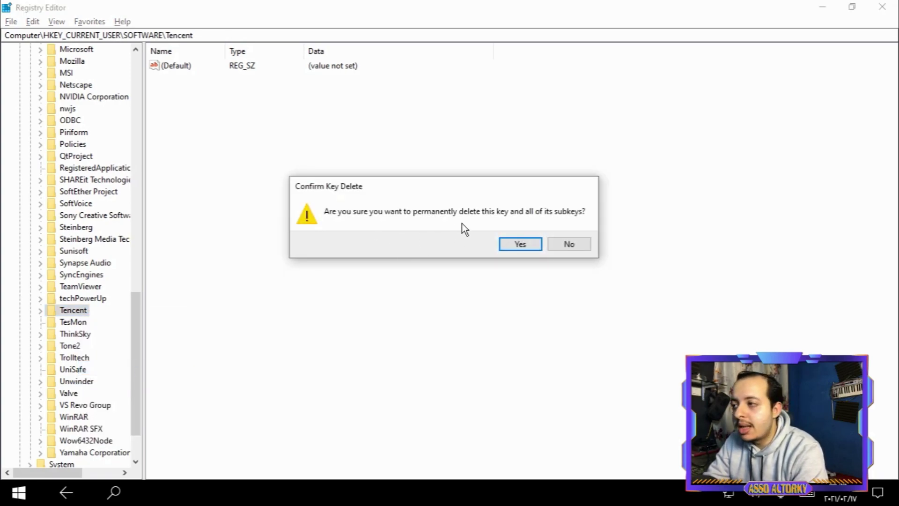
{"action": "left_click", "coordinate": [521, 244]}
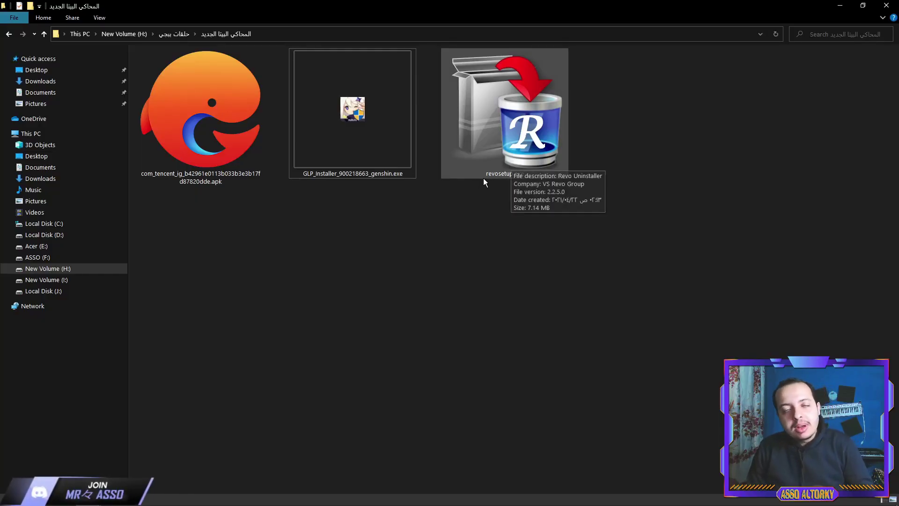
Step: Run GLP_Installer_900218663_genshin.exe to install the new Gameloop emulator
{"action": "left_click_drag", "start_coordinate": [350, 213], "coordinate": [429, 291]}
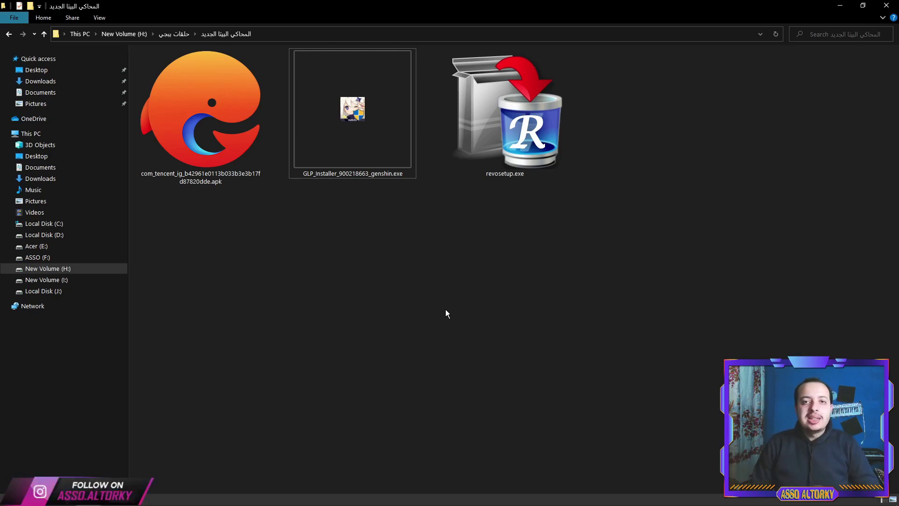
{"action": "double_click", "coordinate": [356, 132]}
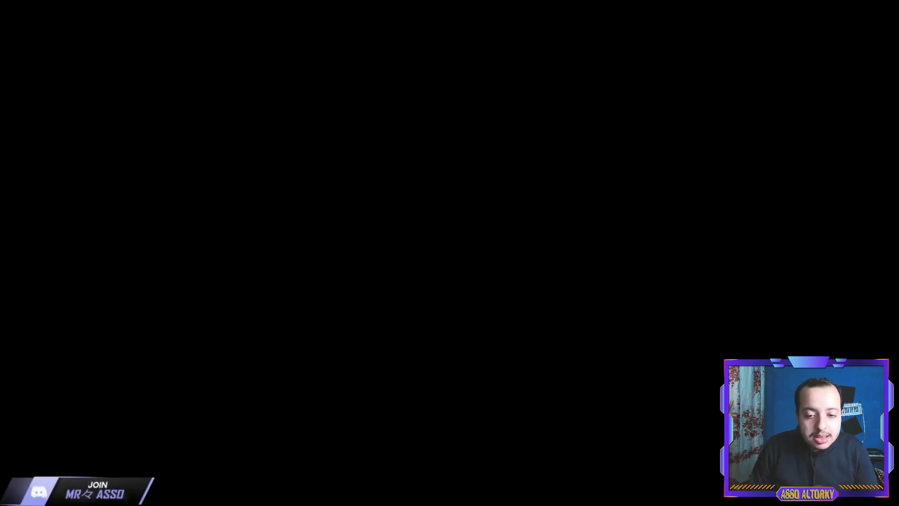
{"action": "left_click", "coordinate": [448, 279]}
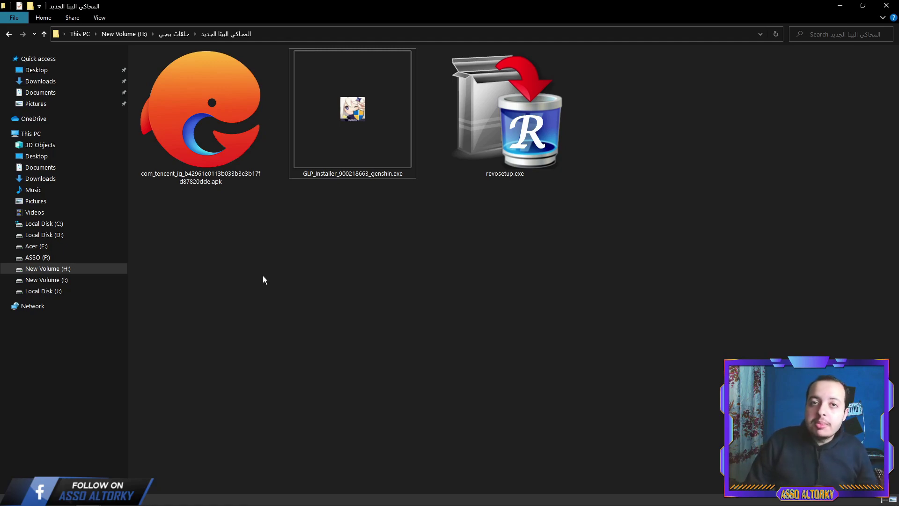
{"action": "left_click_drag", "start_coordinate": [205, 321], "coordinate": [214, 234]}
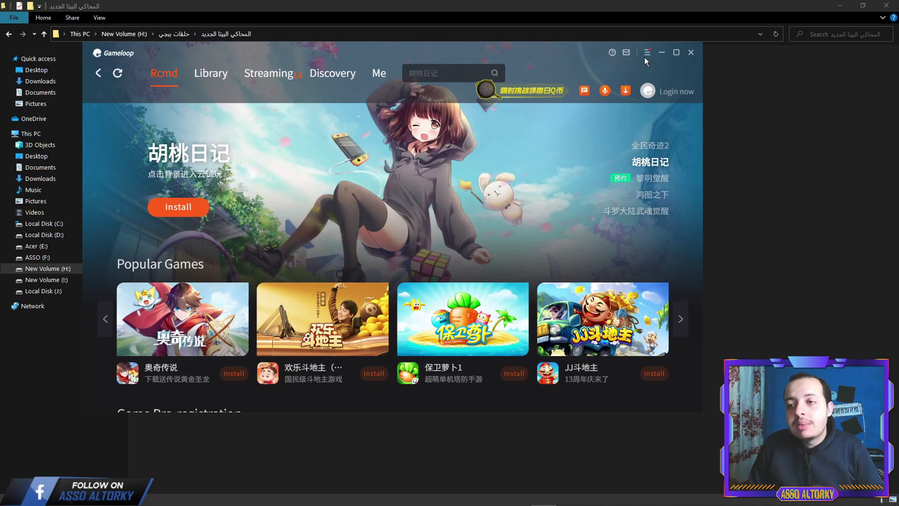
{"action": "left_click", "coordinate": [647, 53]}
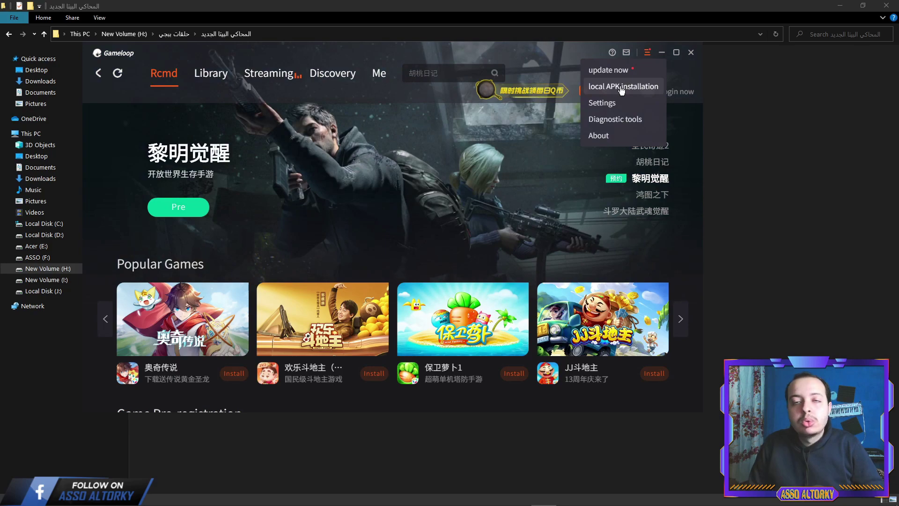
{"action": "left_click", "coordinate": [622, 87]}
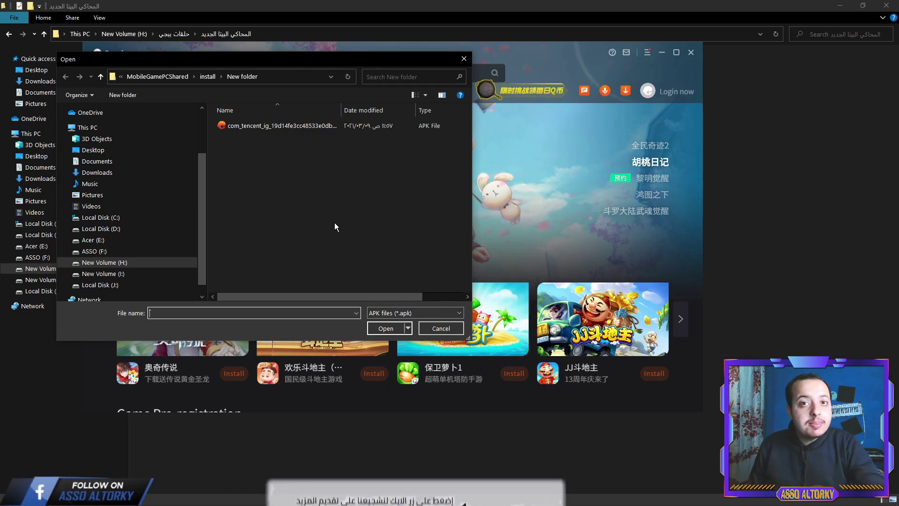
{"action": "key", "text": "Escape"}
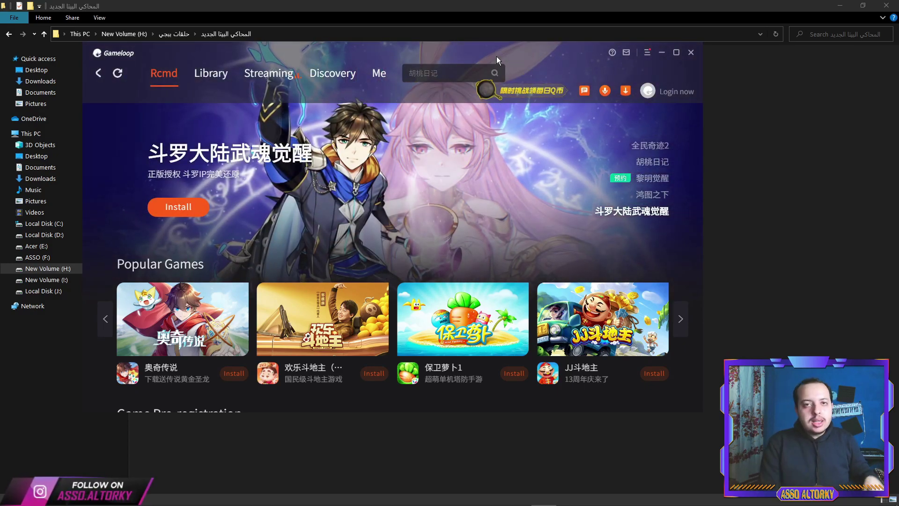
{"action": "left_click_drag", "start_coordinate": [497, 56], "coordinate": [506, 64]}
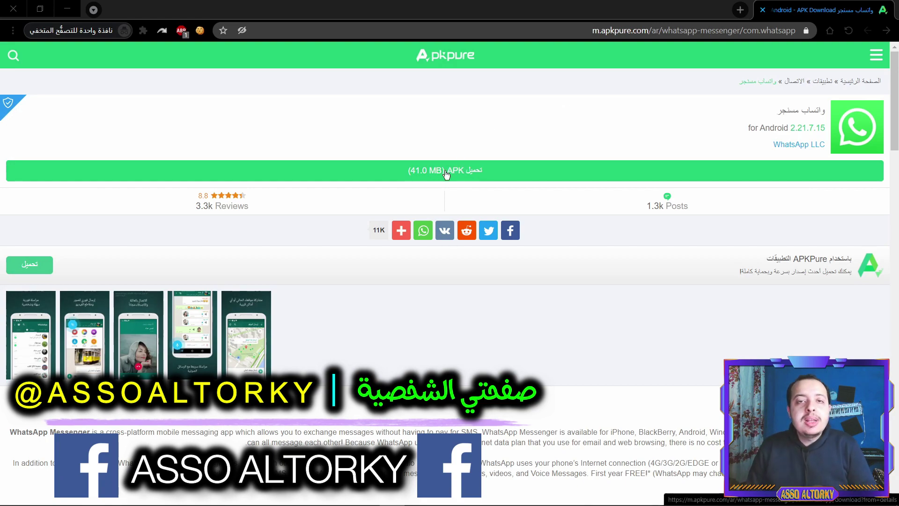
{"action": "left_click_drag", "start_coordinate": [763, 345], "coordinate": [637, 111]}
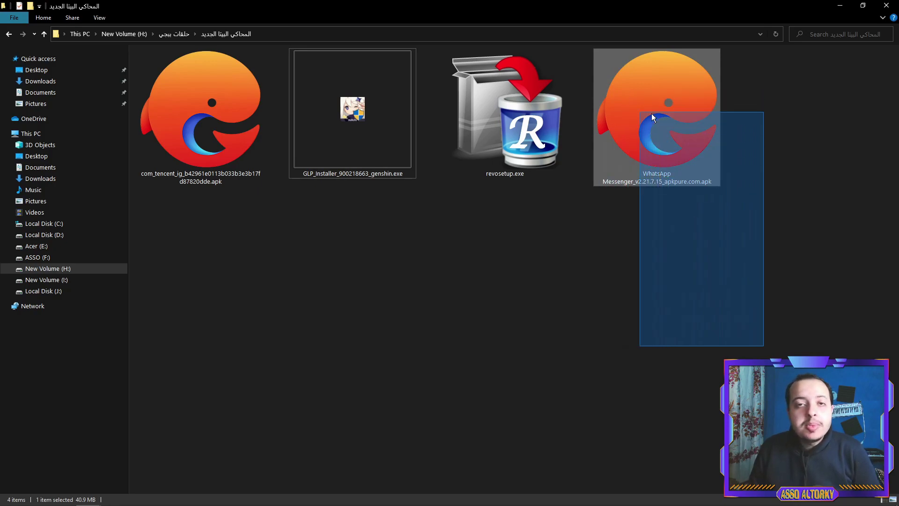
{"action": "left_click", "coordinate": [451, 319]}
{"action": "left_click_drag", "start_coordinate": [33, 306], "coordinate": [114, 265]}
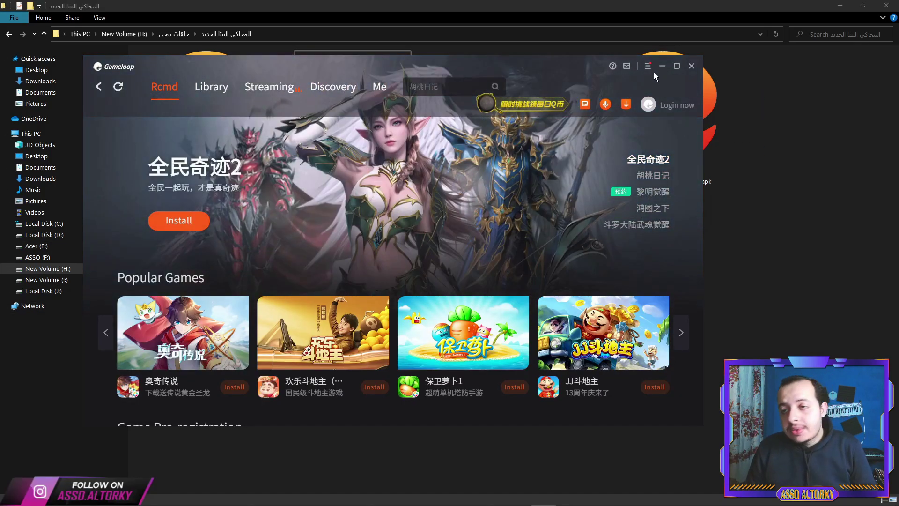
Step: Start a local APK installation in Gameloop and choose WhatsApp Messenger_v2.21.7.15_apkpure.com.apk as the file
{"action": "left_click", "coordinate": [649, 66]}
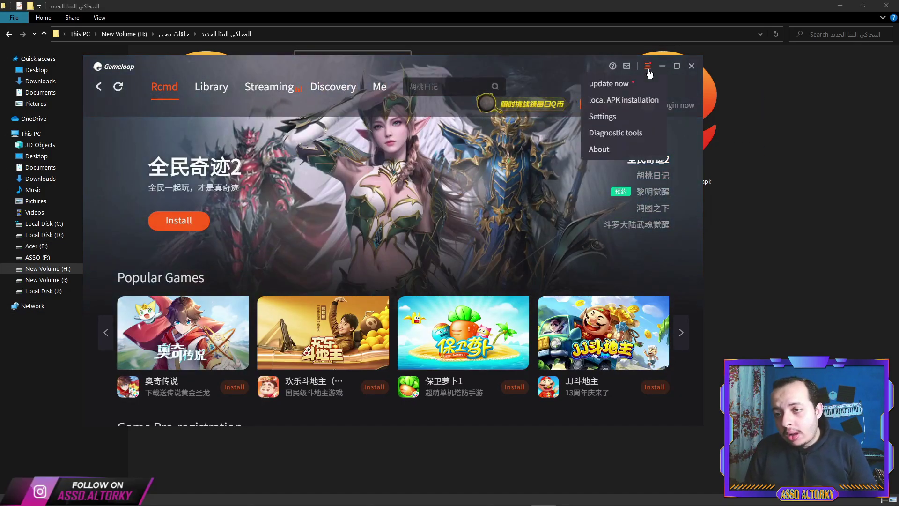
{"action": "left_click", "coordinate": [651, 99]}
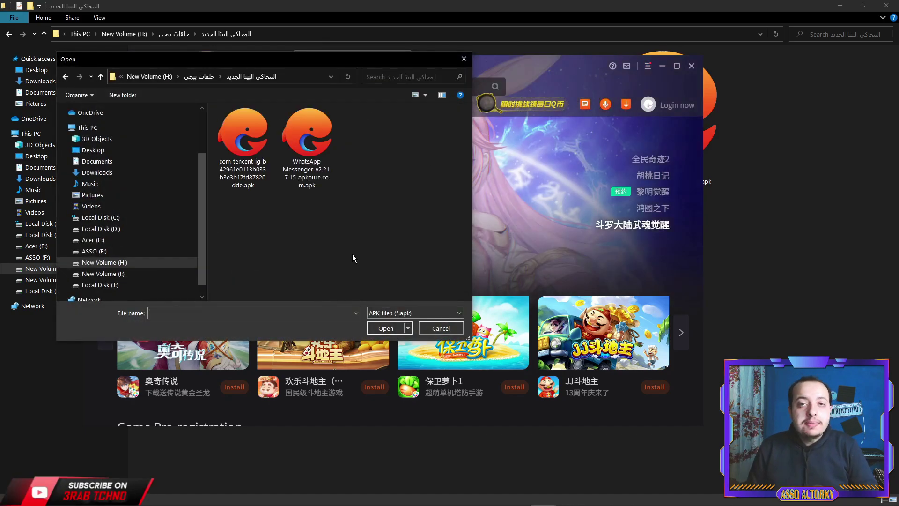
{"action": "left_click", "coordinate": [313, 136]}
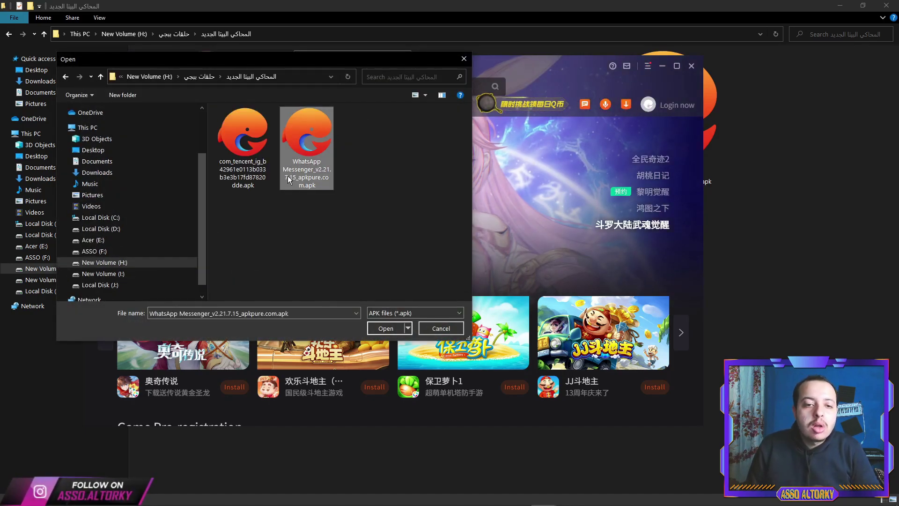